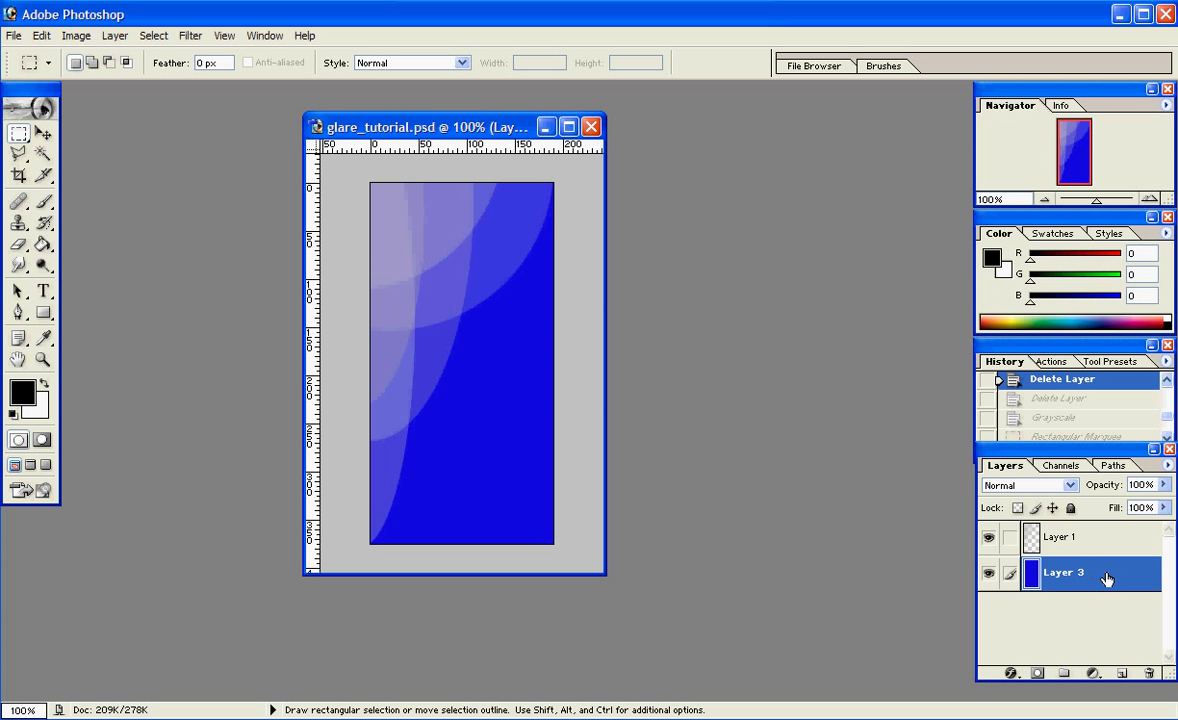
Delete Layer 3, the blue background layer, so only Layer 1 remains
{"action": "left_click_drag", "start_coordinate": [1039, 578], "coordinate": [1146, 676]}
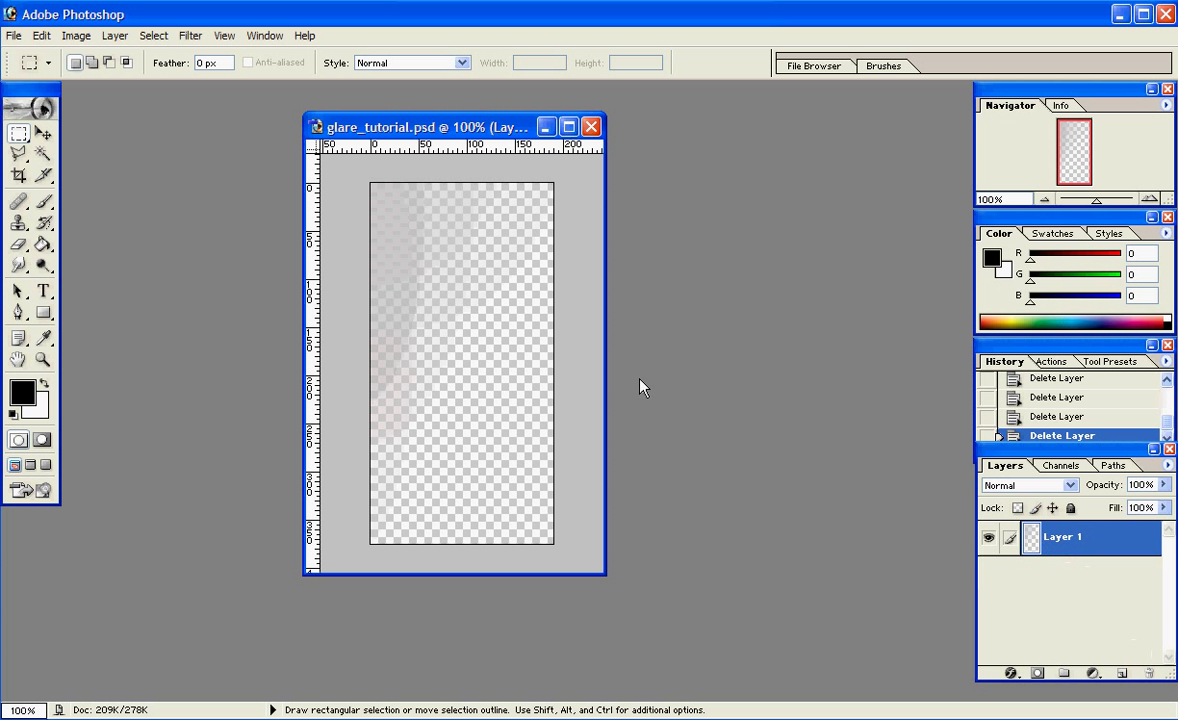
Switch the image to Grayscale mode, discard colour, and marquee-select the whole canvas
{"action": "left_click", "coordinate": [77, 36]}
{"action": "mouse_move", "coordinate": [125, 60]}
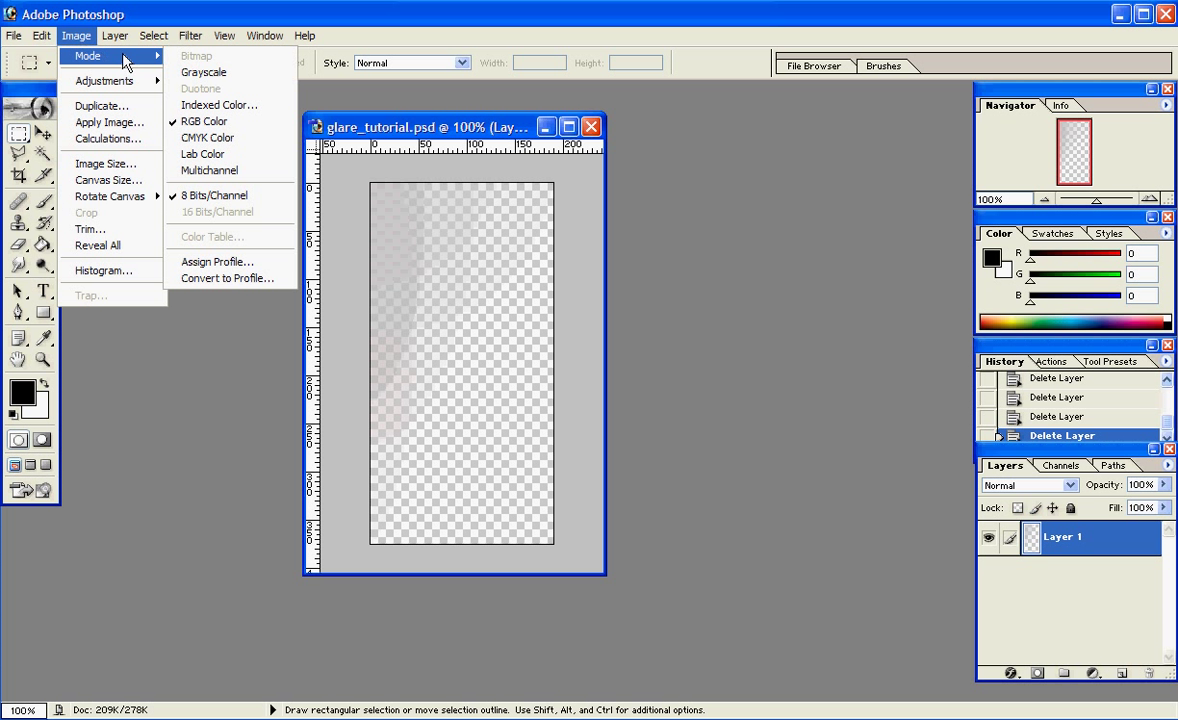
{"action": "left_click", "coordinate": [222, 77]}
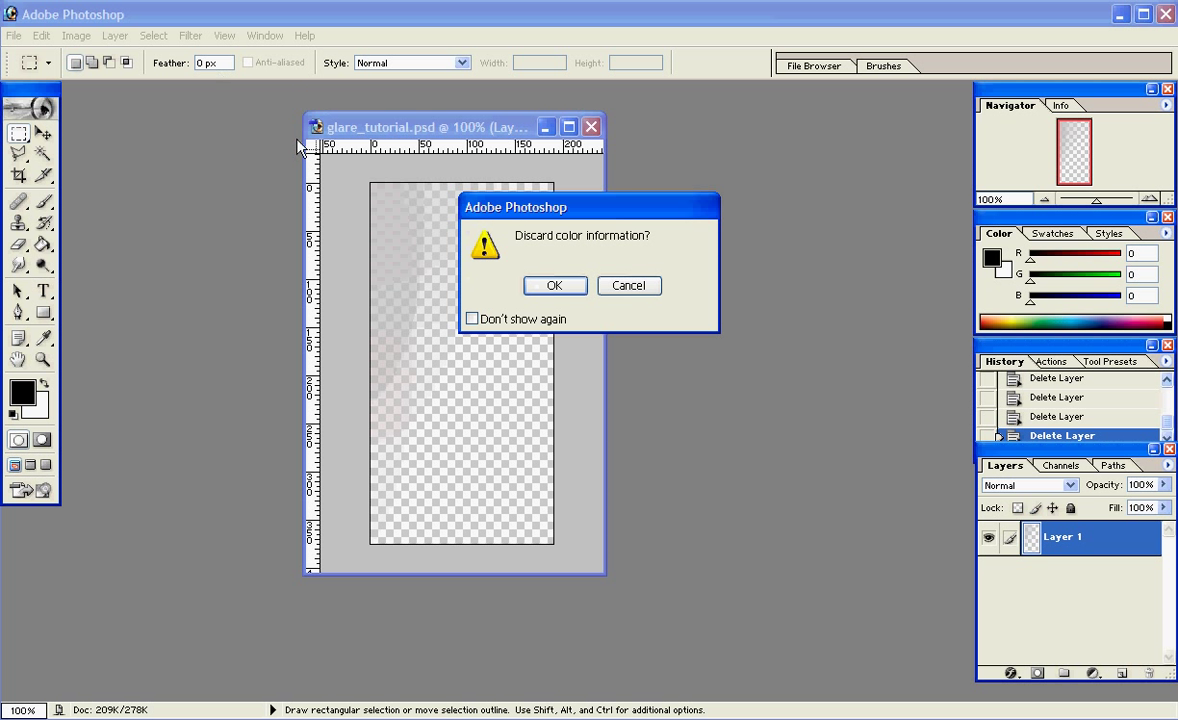
{"action": "left_click", "coordinate": [556, 287]}
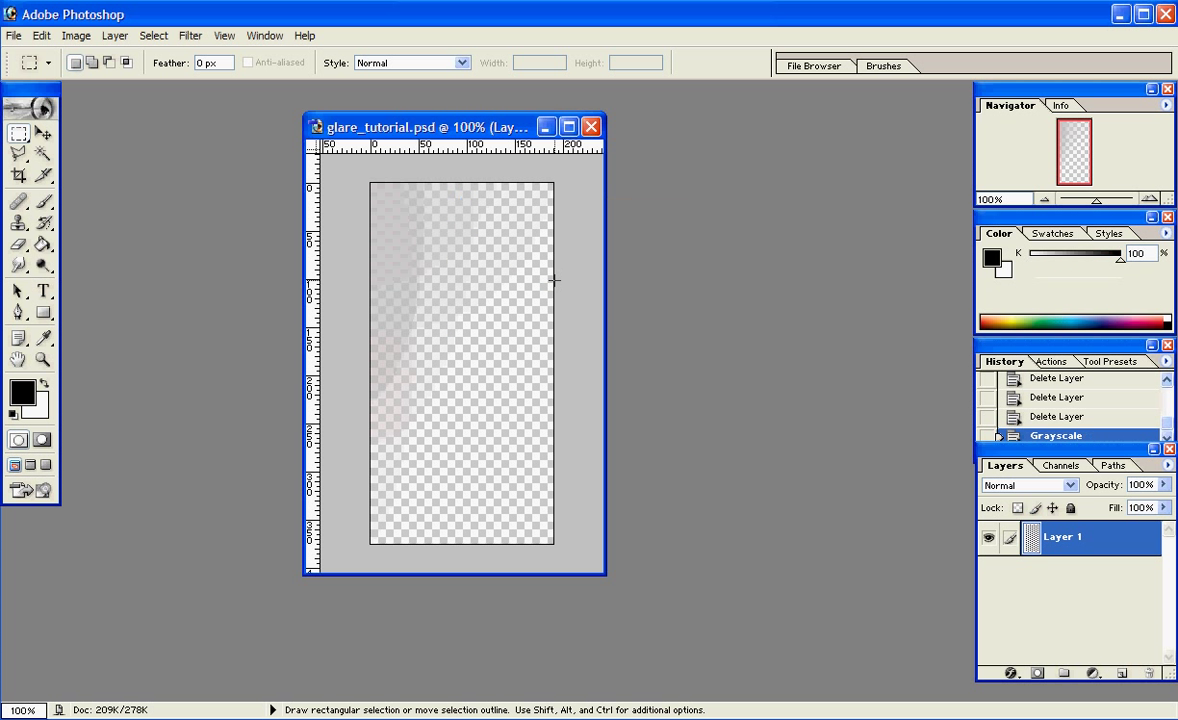
{"action": "left_click_drag", "start_coordinate": [345, 177], "coordinate": [546, 583]}
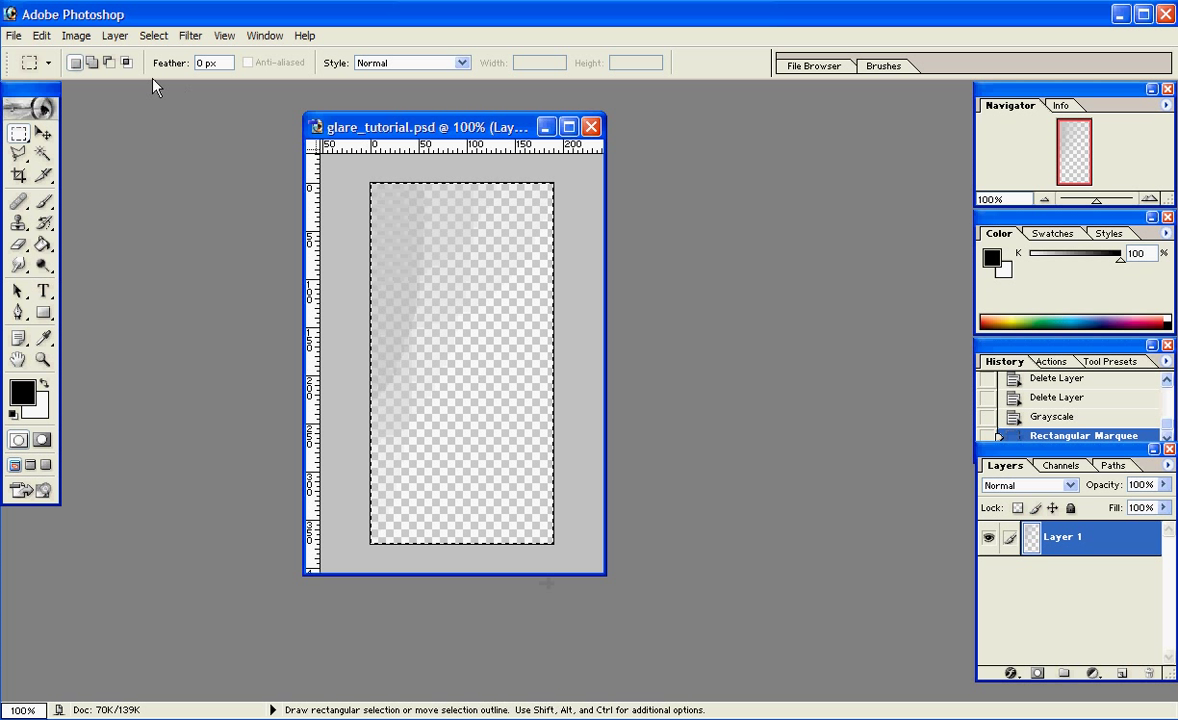
{"action": "left_click", "coordinate": [41, 37]}
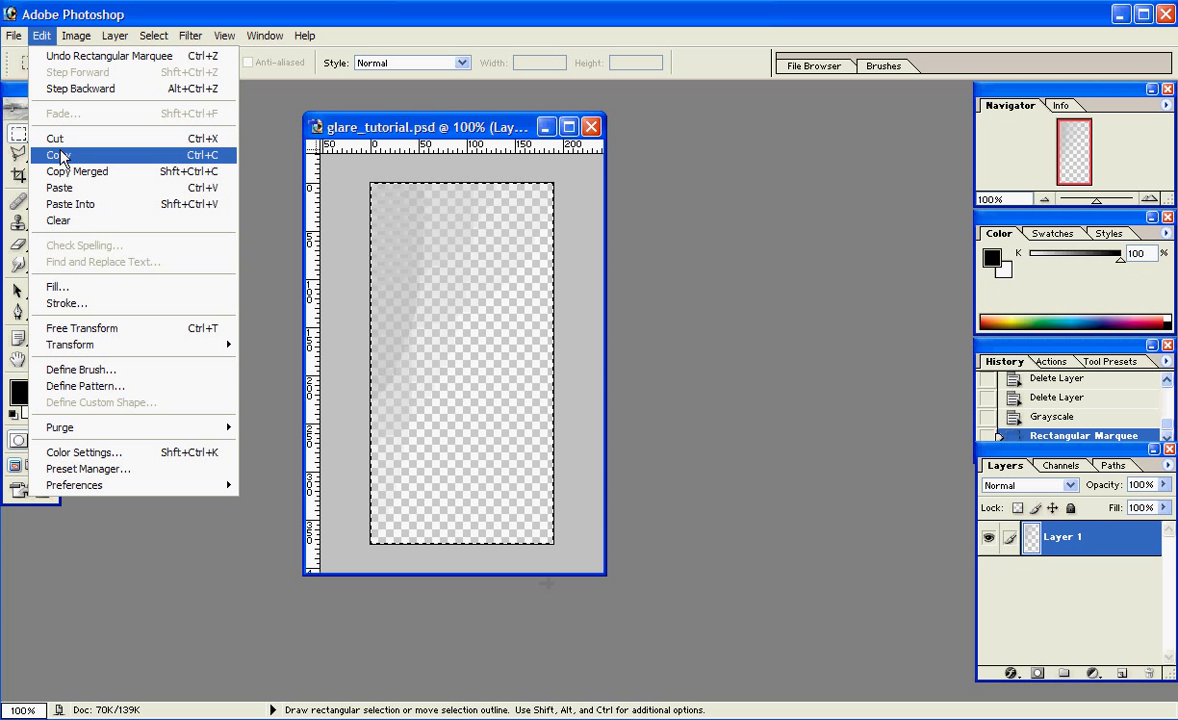
{"action": "left_click", "coordinate": [60, 152]}
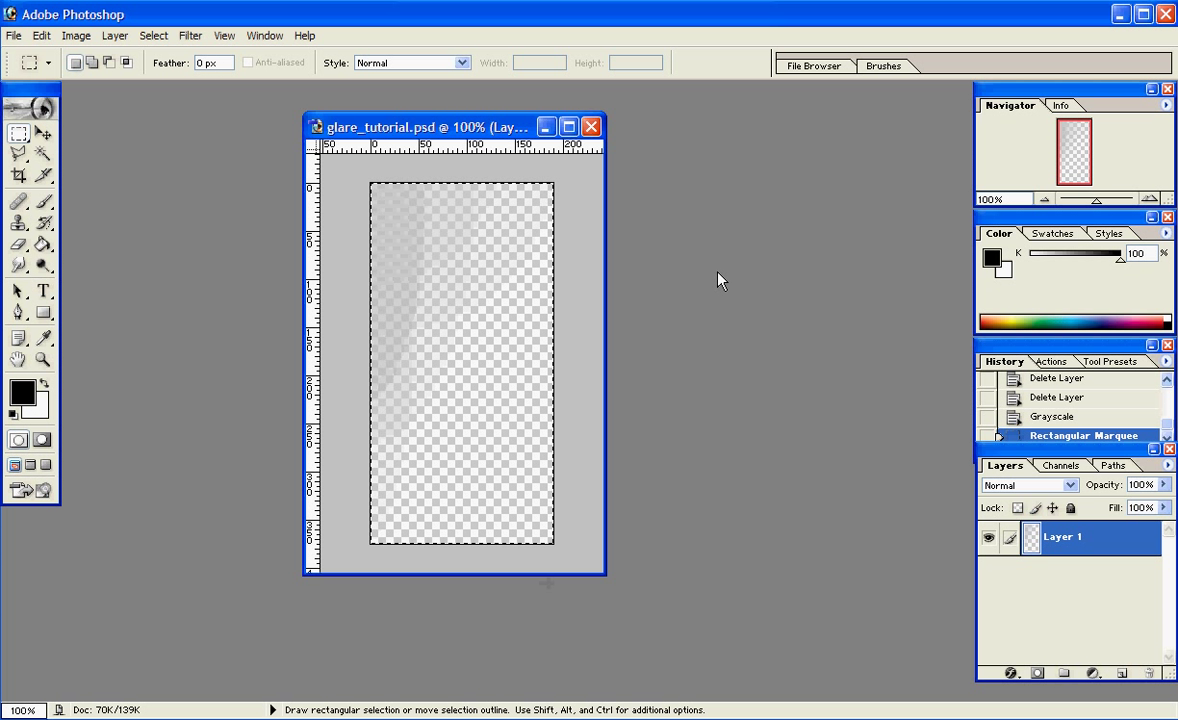
Add a layer mask to Layer 1 and hide the Gray channel in Channels
{"action": "left_click", "coordinate": [1036, 673]}
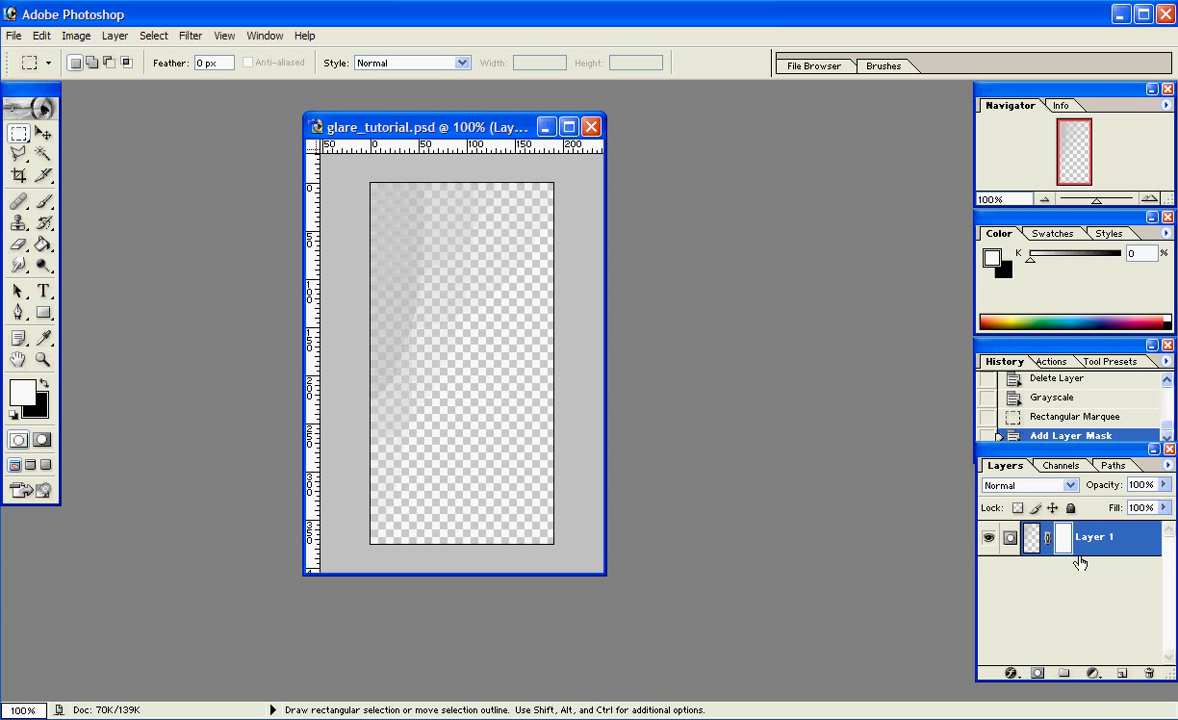
{"action": "left_click", "coordinate": [1060, 465]}
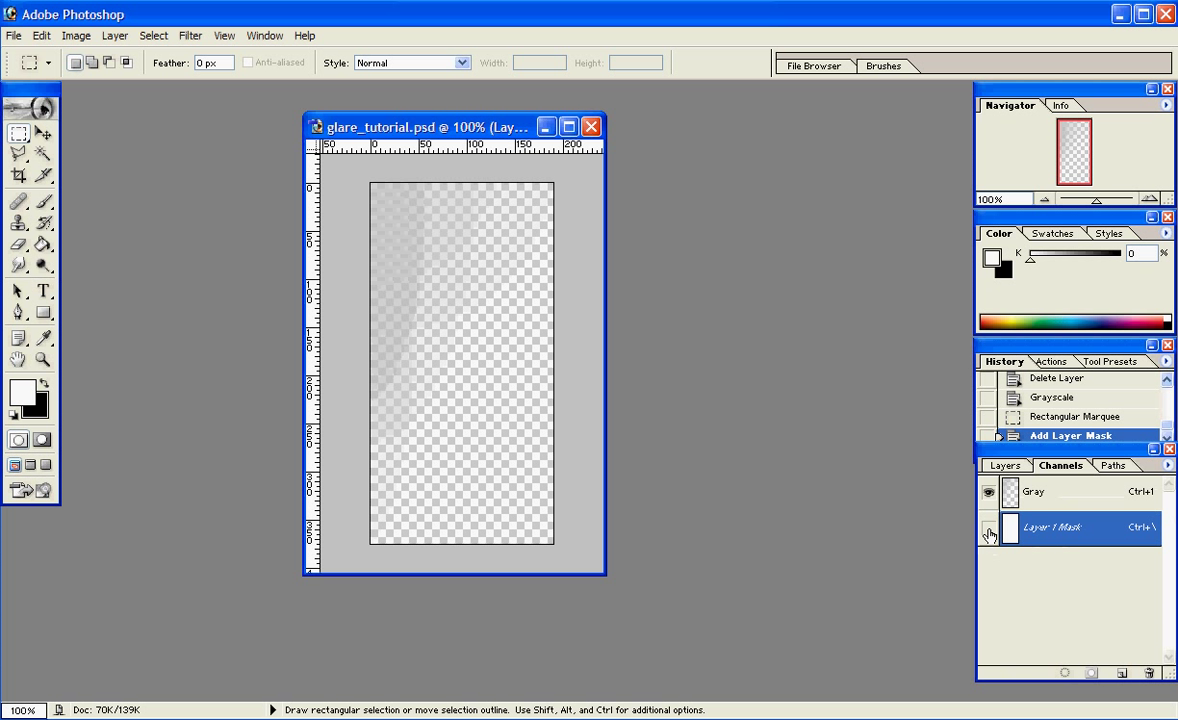
{"action": "key", "text": "x"}
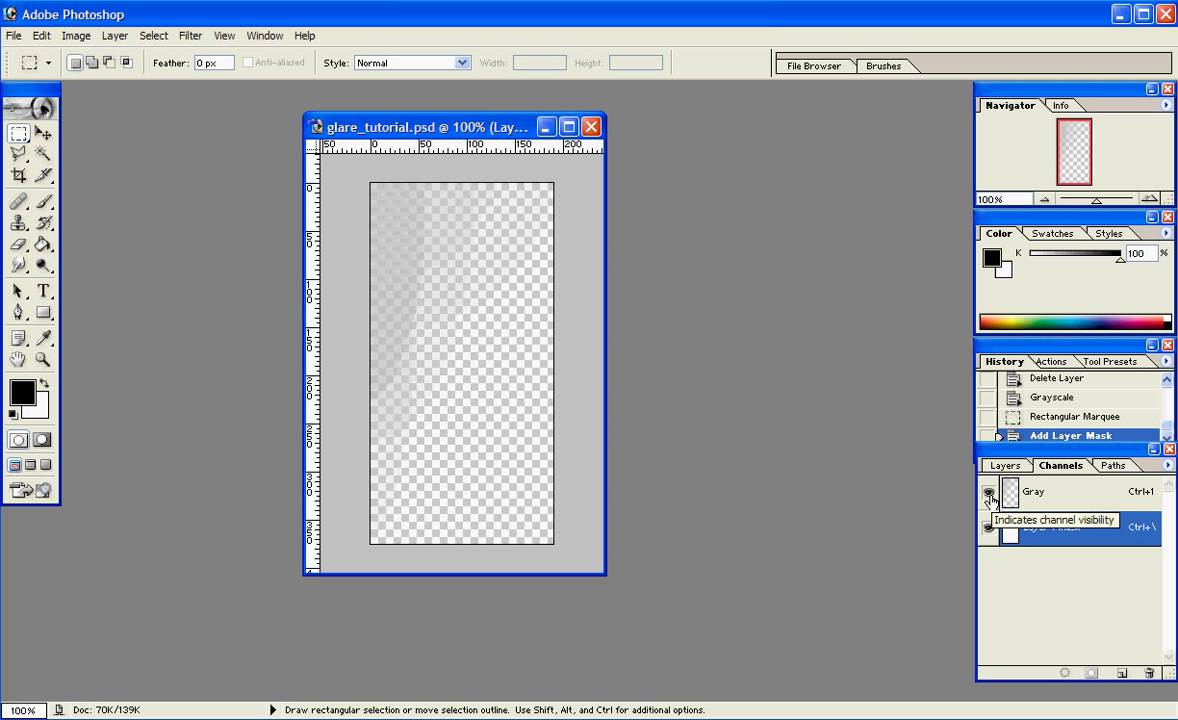
{"action": "left_click", "coordinate": [988, 493]}
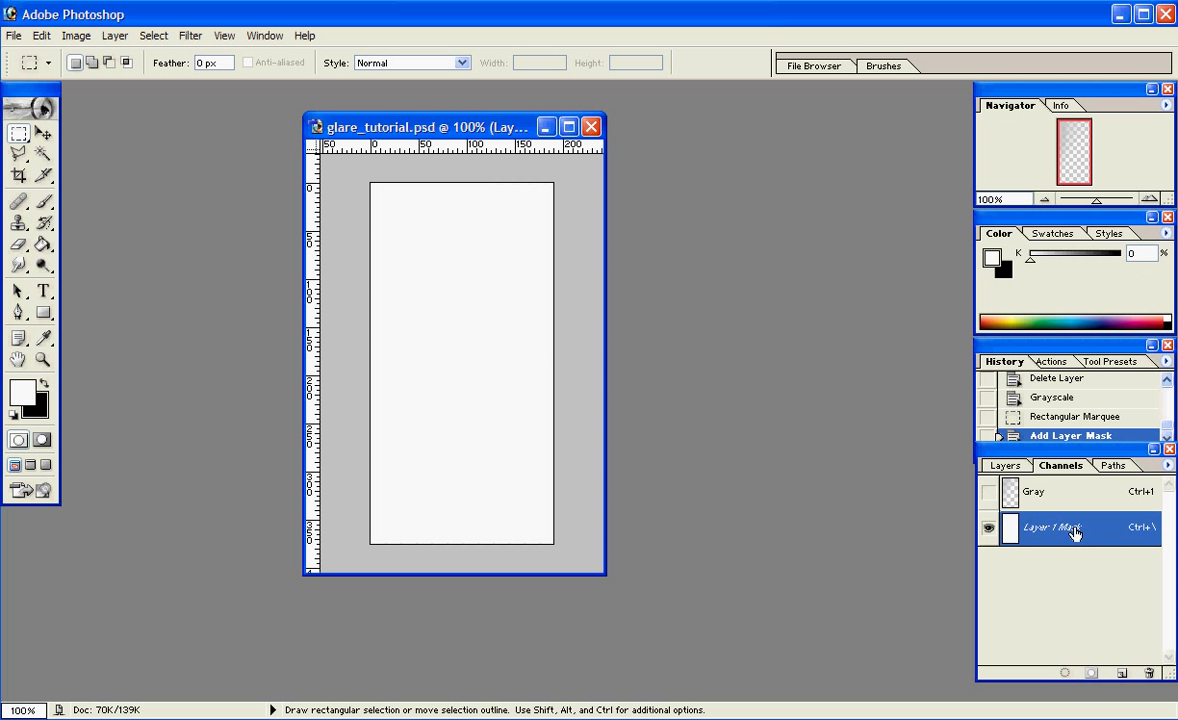
Paste the copied grayscale glare into Layer 1 Mask and make Gray visible again
{"action": "left_click", "coordinate": [41, 35]}
{"action": "left_click", "coordinate": [79, 187]}
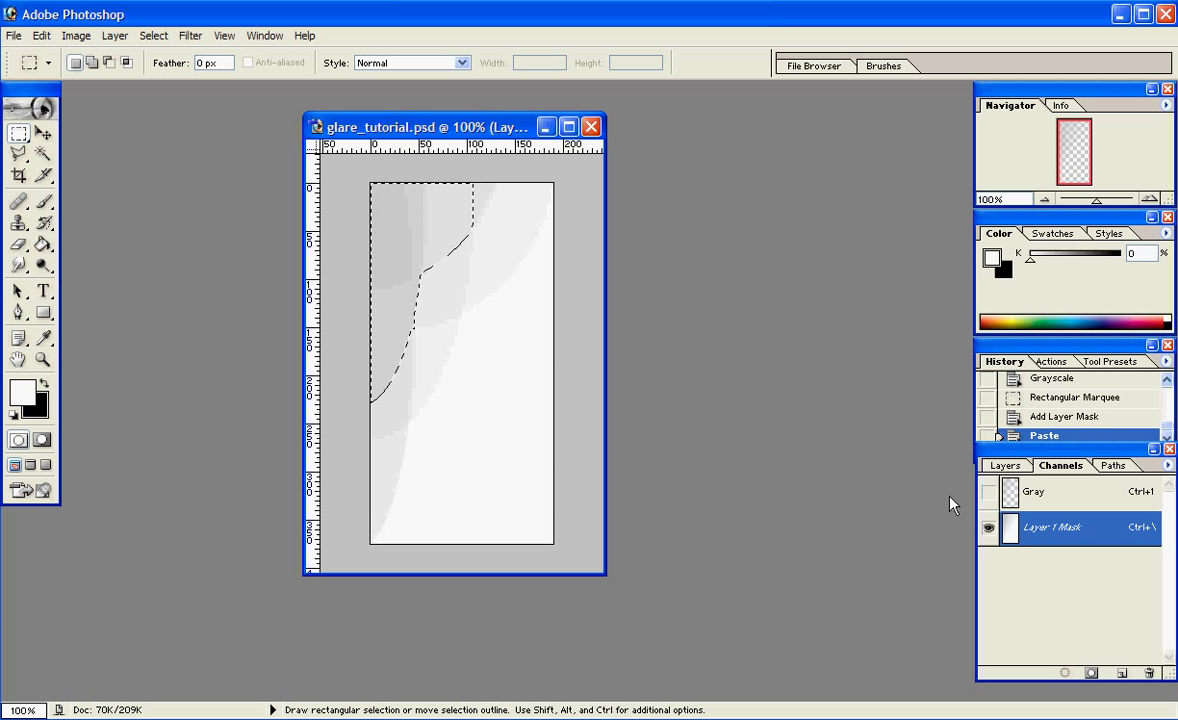
{"action": "key", "text": "x"}
{"action": "left_click", "coordinate": [989, 491]}
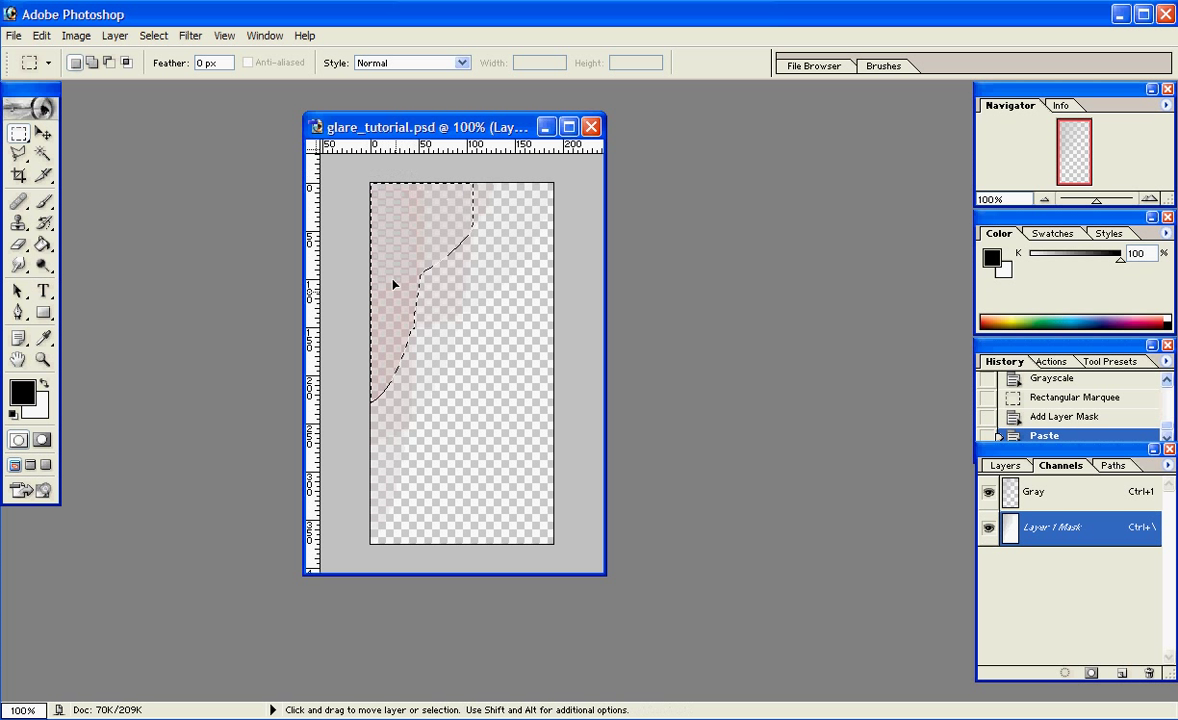
{"action": "key", "text": "ctrl"}
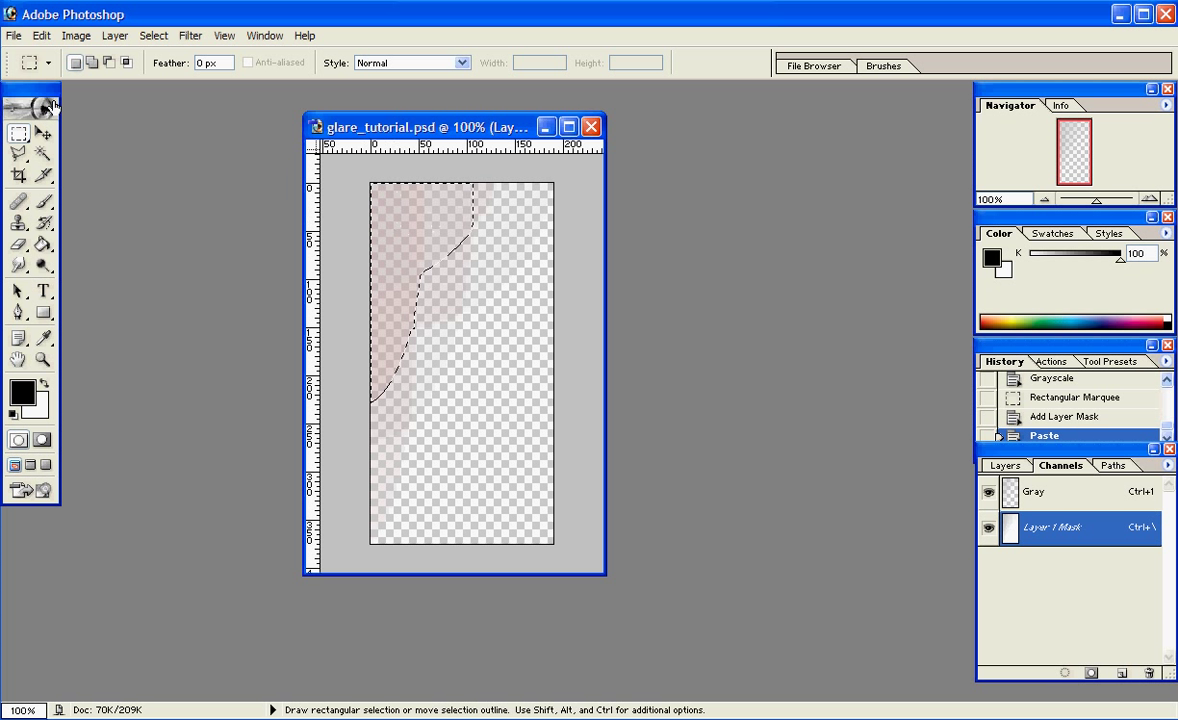
{"action": "left_click", "coordinate": [16, 36]}
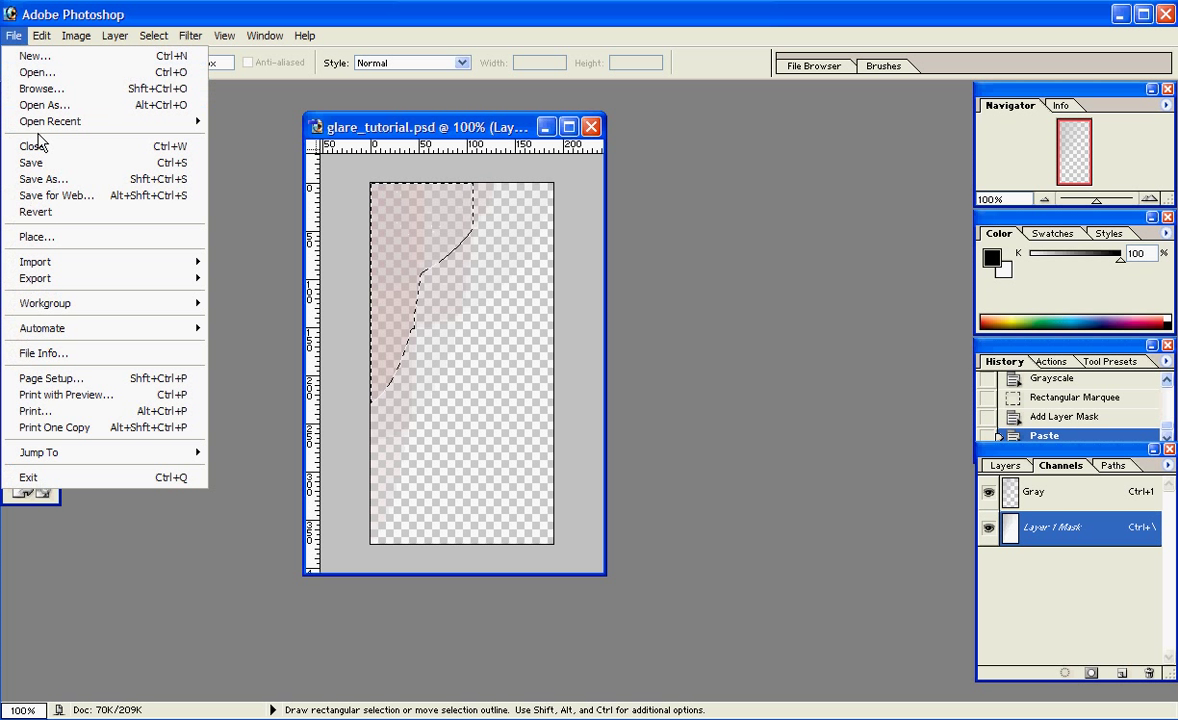
Export via Save for Web as a transparent PNG-24, replacing glare001a.png
{"action": "left_click", "coordinate": [50, 198]}
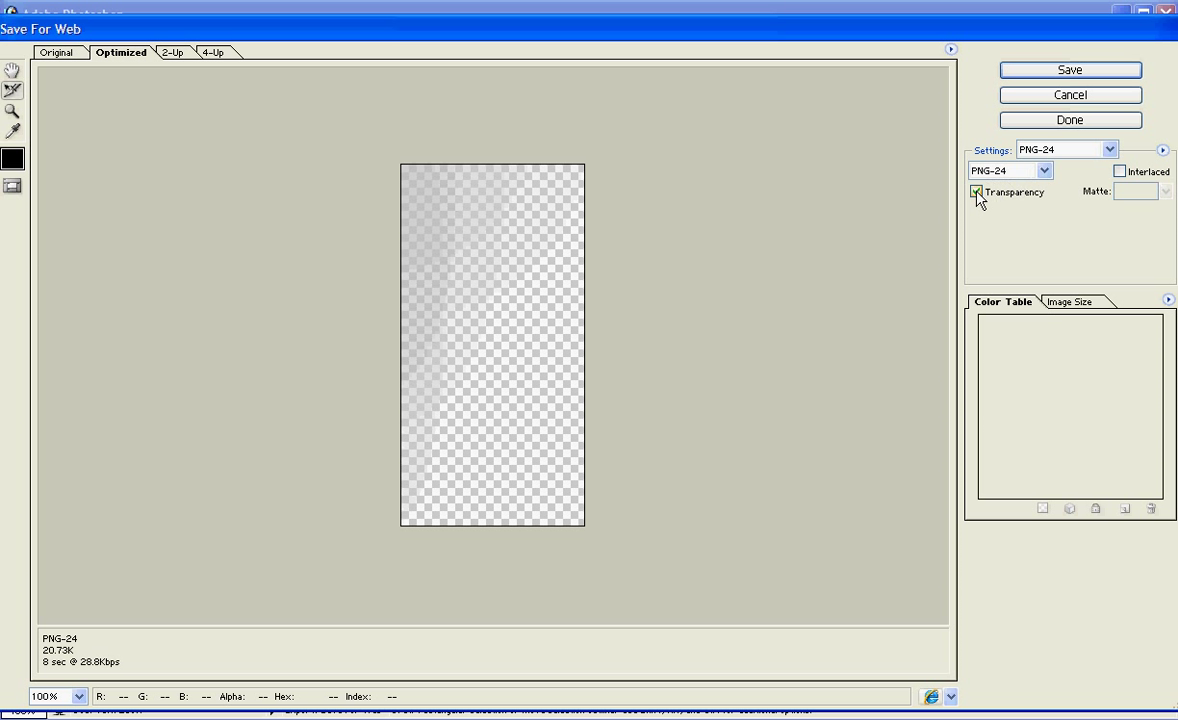
{"action": "left_click", "coordinate": [1084, 77]}
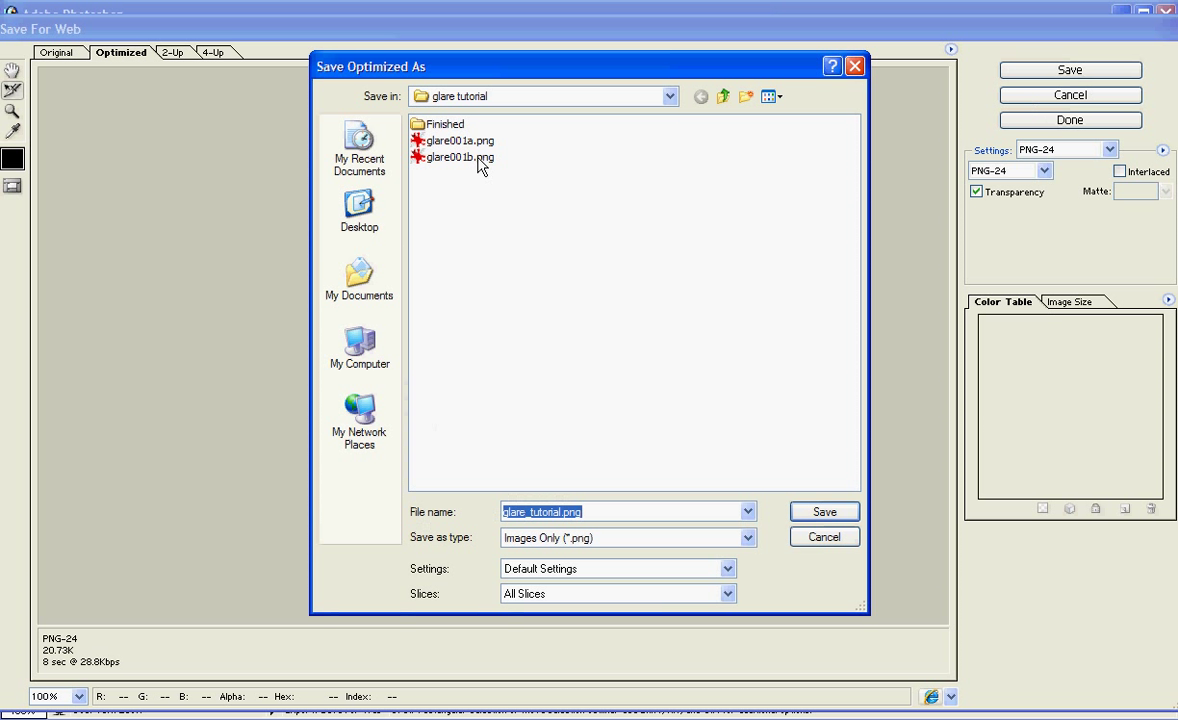
{"action": "left_click", "coordinate": [443, 141]}
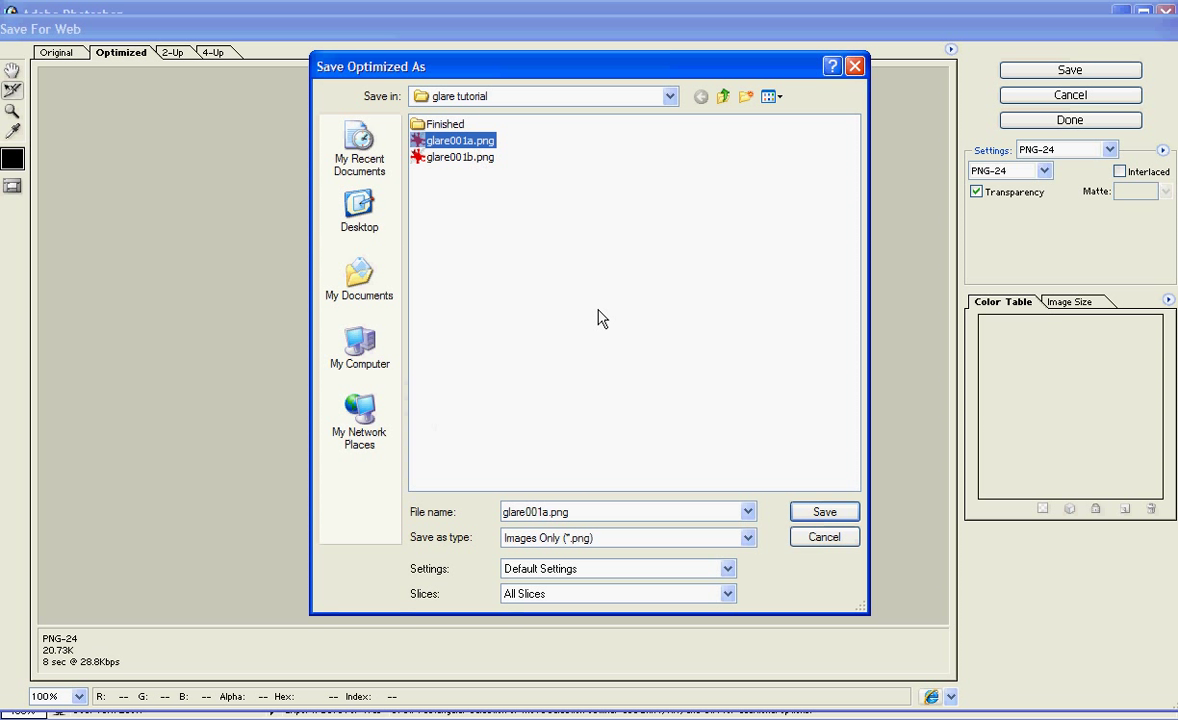
{"action": "left_click", "coordinate": [825, 513]}
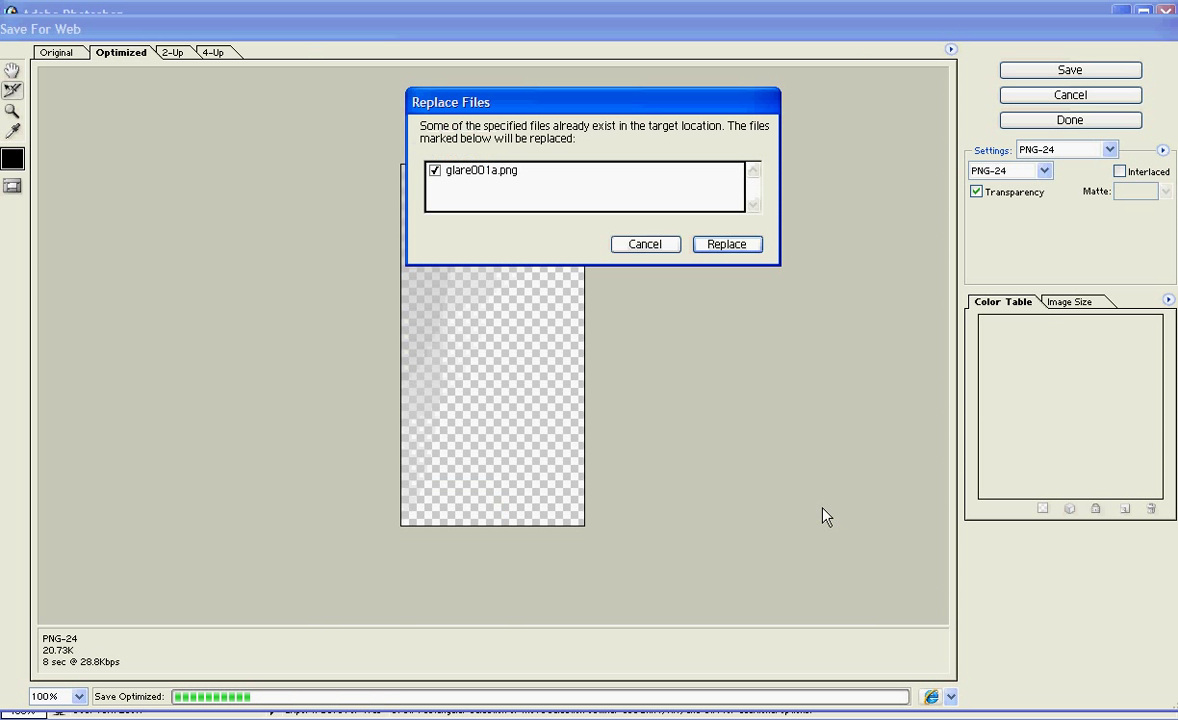
{"action": "left_click", "coordinate": [744, 248]}
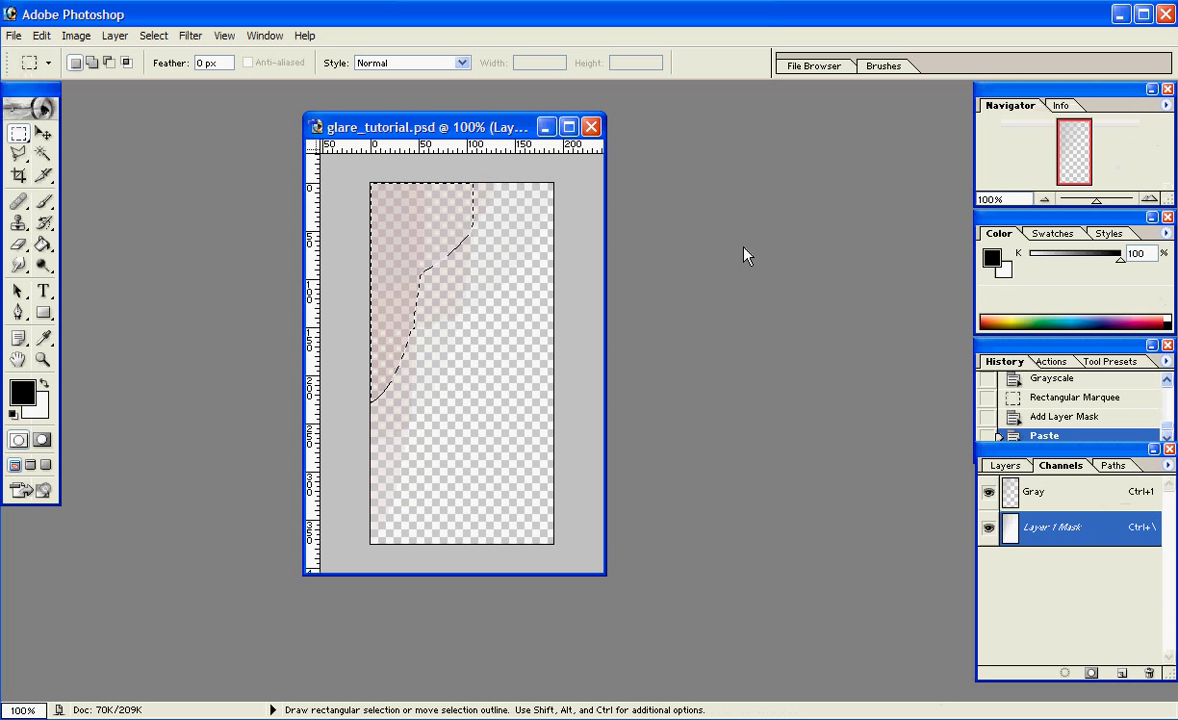
Invert the layer mask with Image > Adjustments > Invert
{"action": "left_click", "coordinate": [89, 44]}
{"action": "mouse_move", "coordinate": [97, 80]}
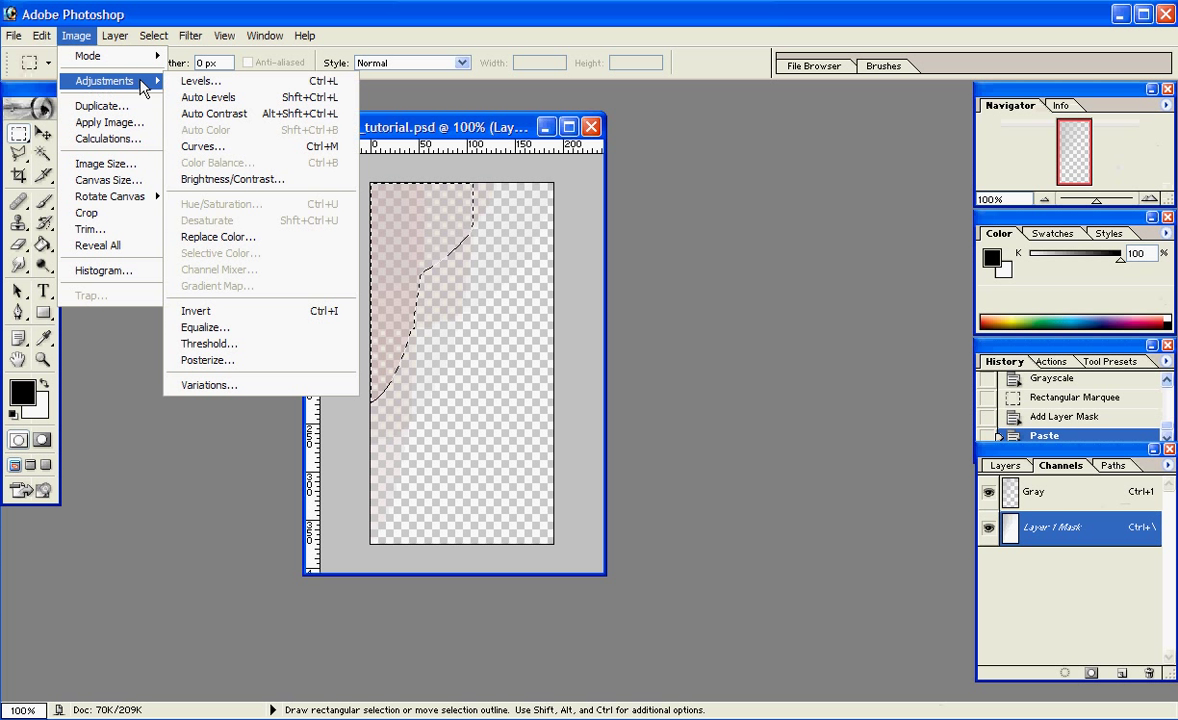
{"action": "left_click", "coordinate": [200, 311]}
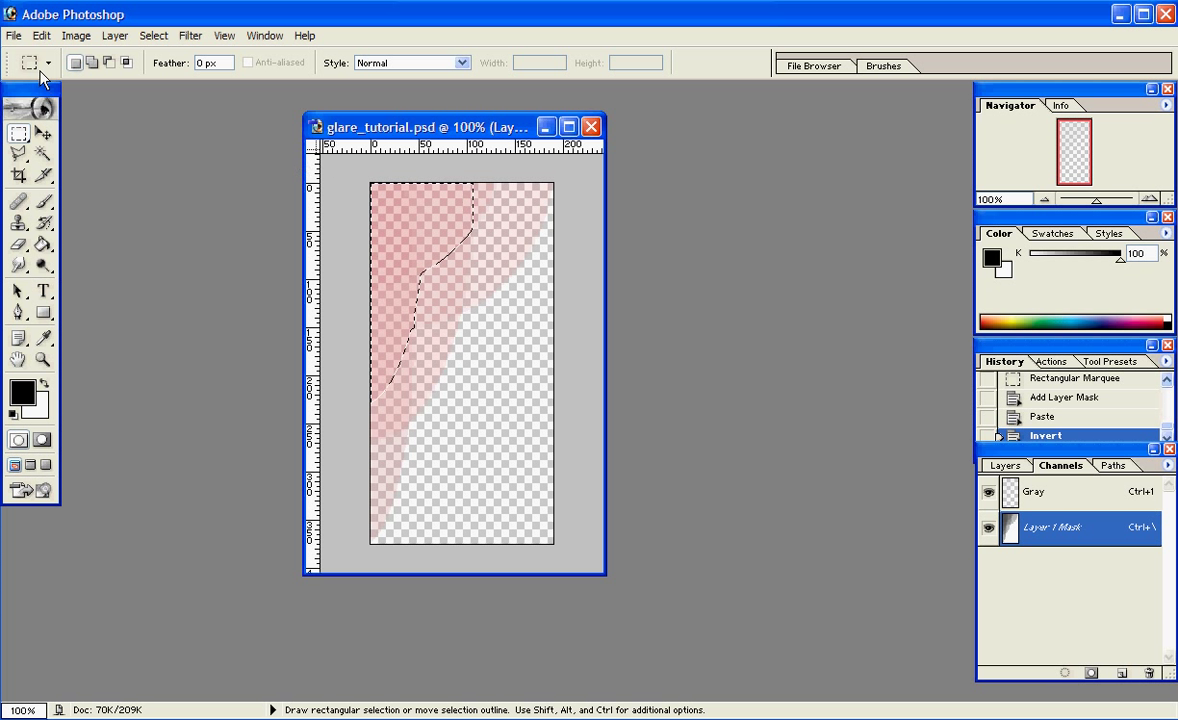
{"action": "left_click", "coordinate": [17, 45]}
Save for Web as a transparent PNG-24, replacing glare001b.png
{"action": "left_click", "coordinate": [110, 198]}
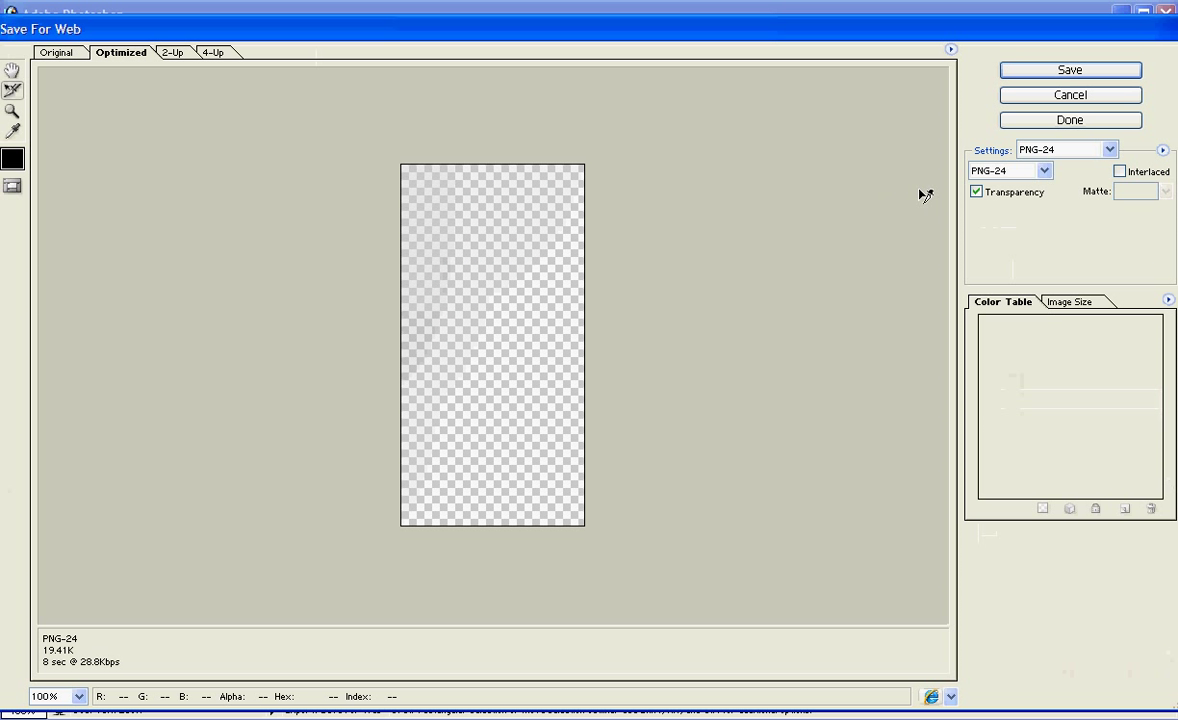
{"action": "left_click", "coordinate": [1106, 75]}
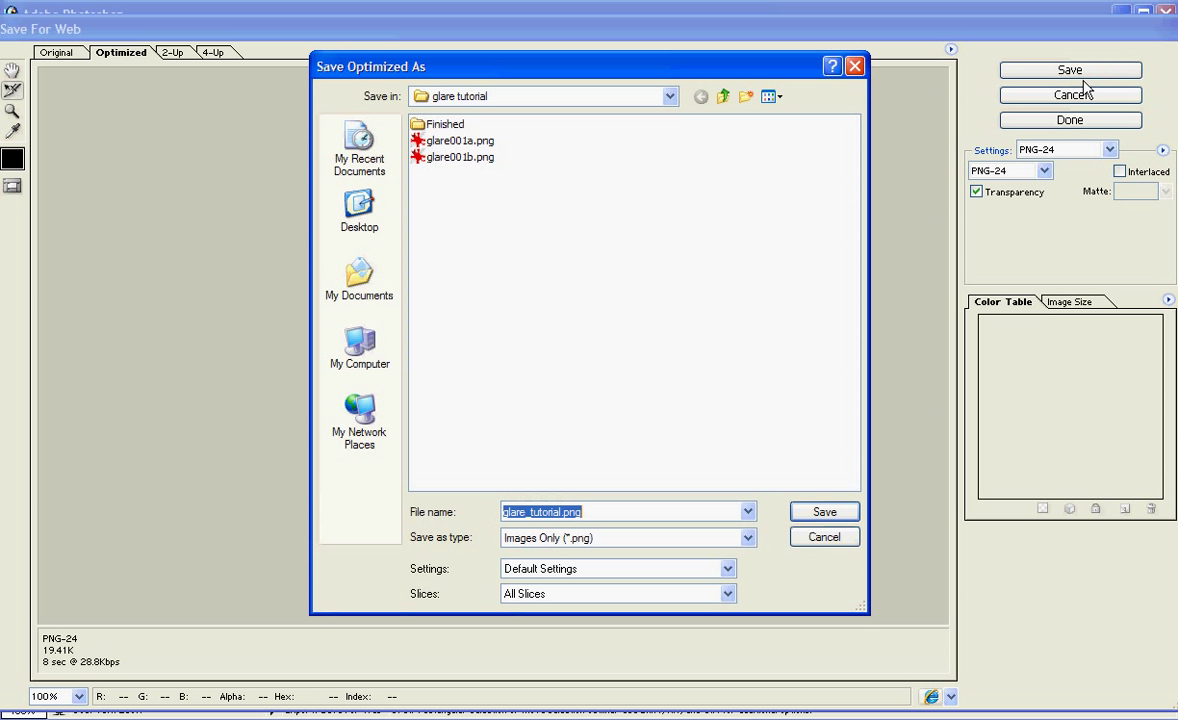
{"action": "left_click", "coordinate": [464, 160]}
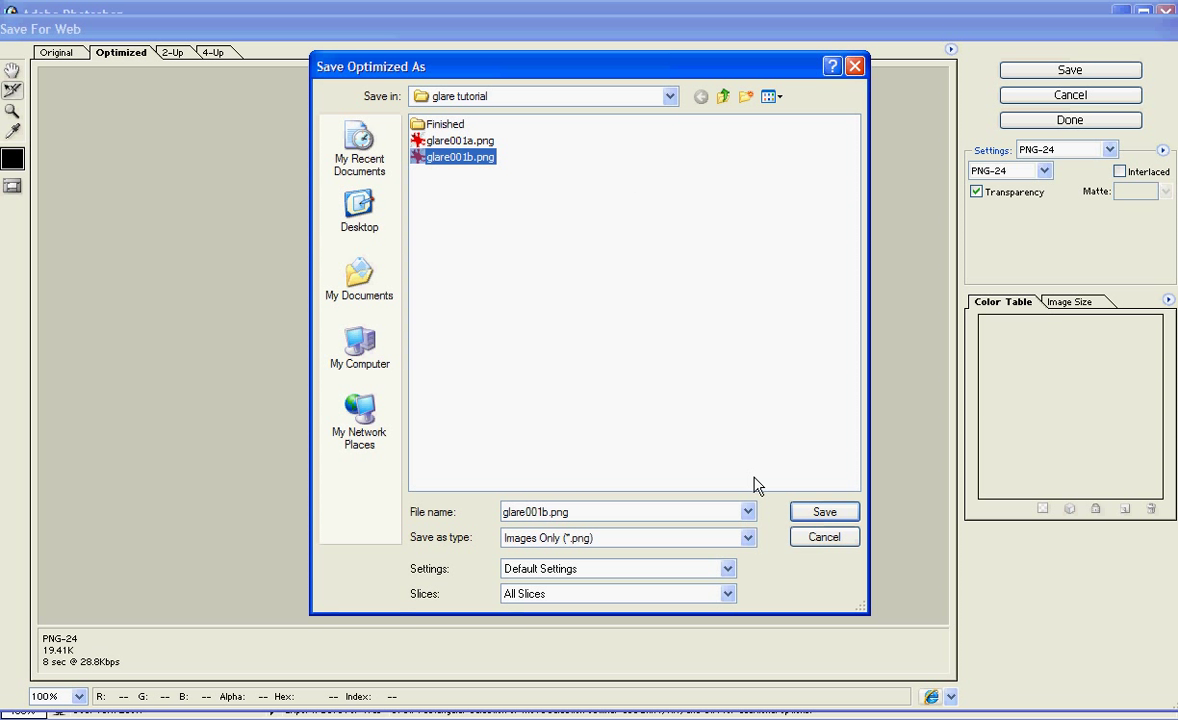
{"action": "left_click", "coordinate": [825, 511]}
{"action": "left_click", "coordinate": [737, 246]}
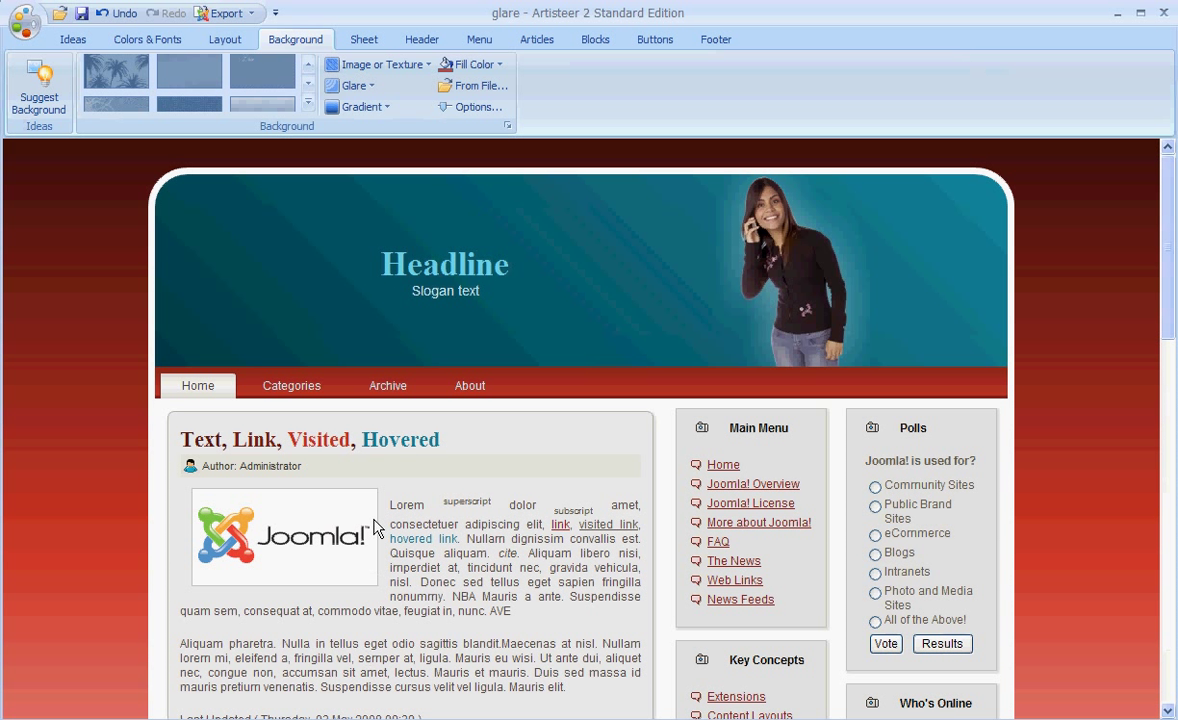
Insert glare001a.png as a custom background glare from file
{"action": "mouse_move", "coordinate": [388, 385]}
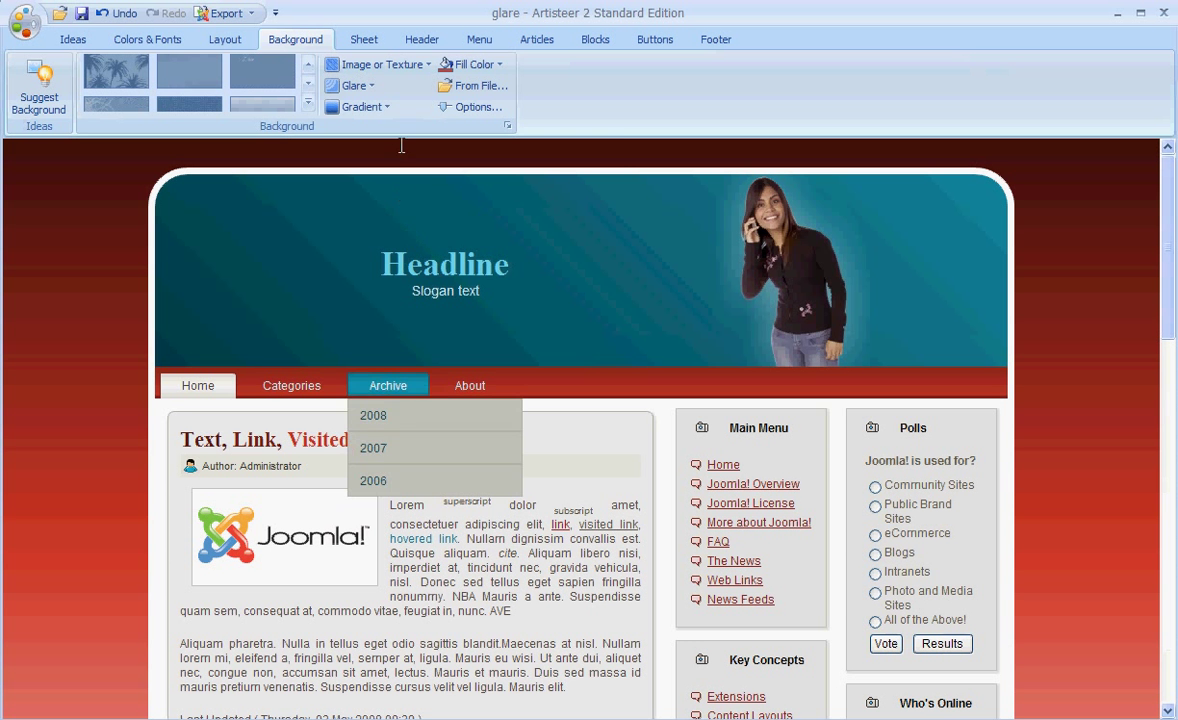
{"action": "left_click", "coordinate": [349, 85]}
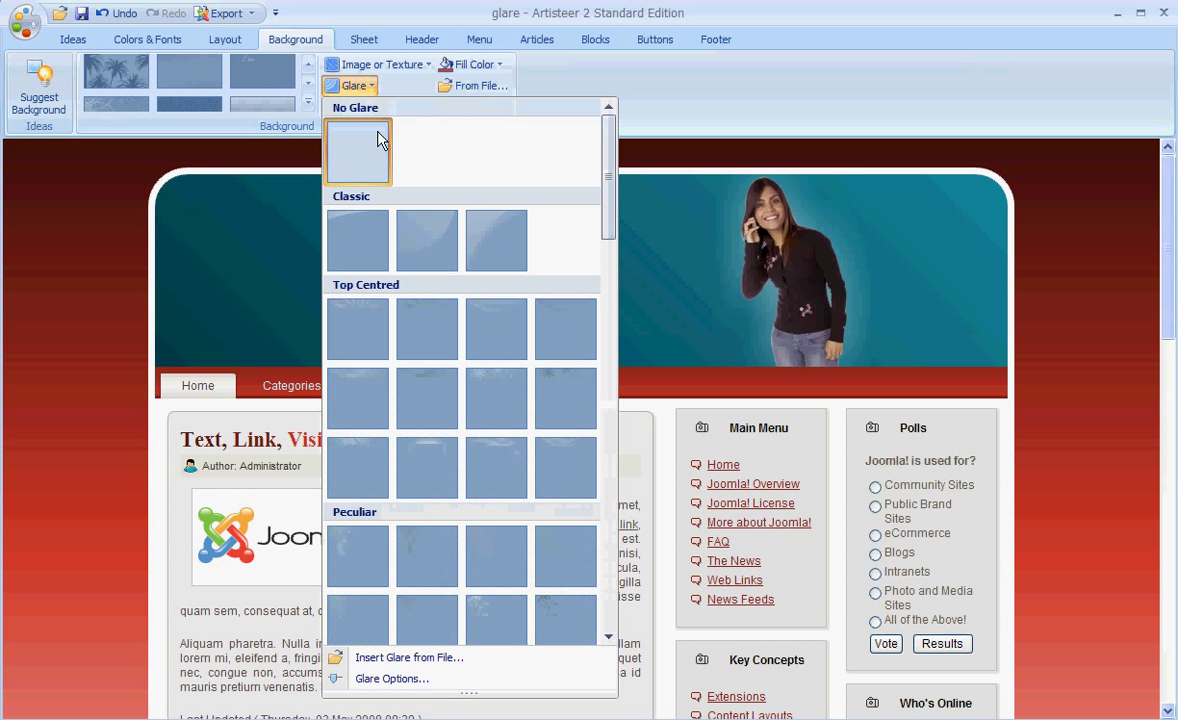
{"action": "left_click", "coordinate": [412, 657]}
{"action": "left_click", "coordinate": [468, 196]}
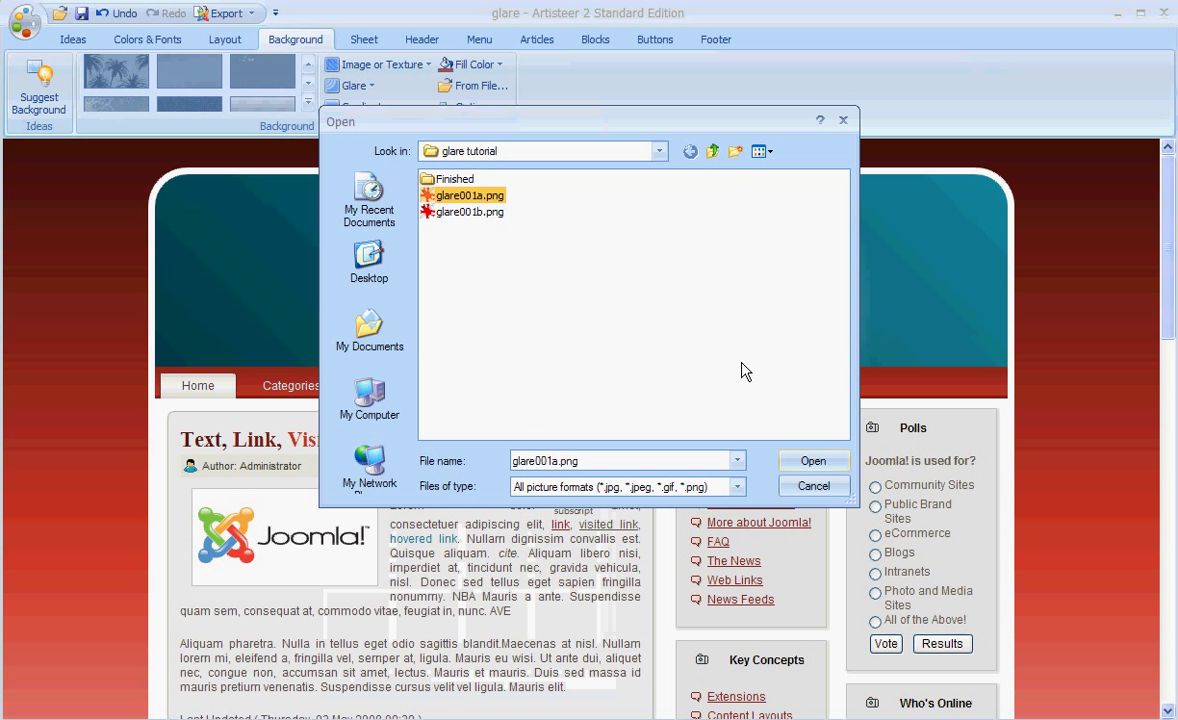
{"action": "left_click", "coordinate": [813, 461]}
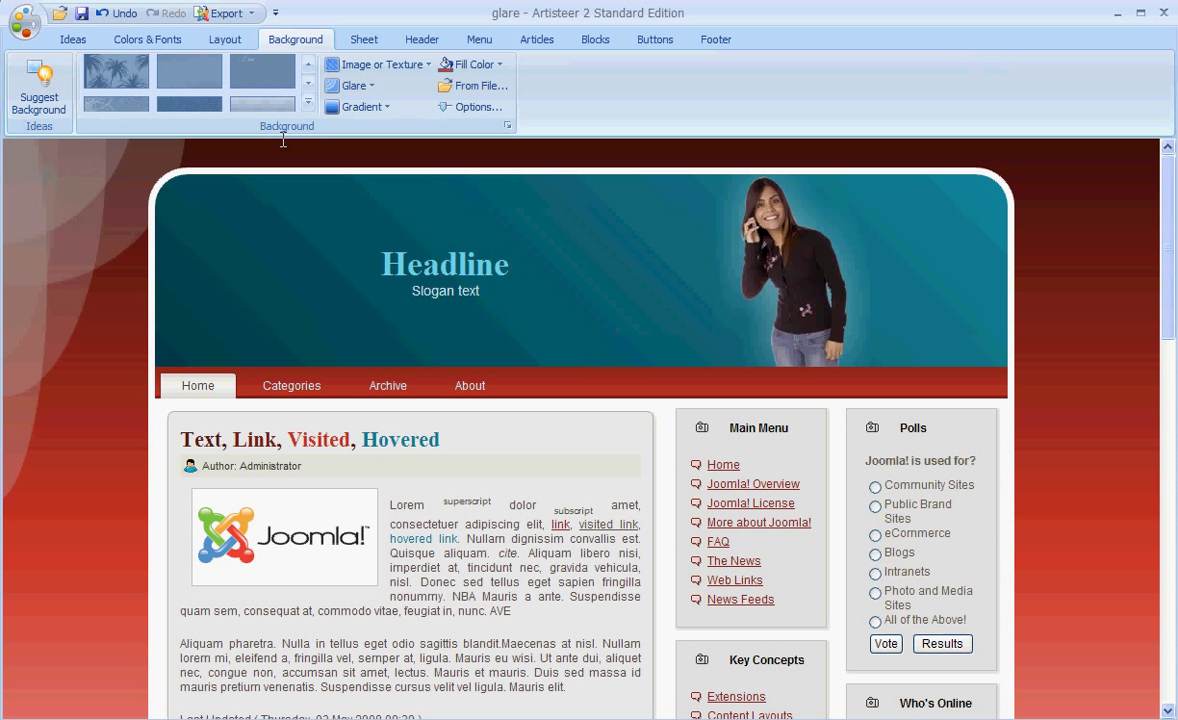
Replace the background glare with one inserted from glare001b.png
{"action": "left_click", "coordinate": [356, 86]}
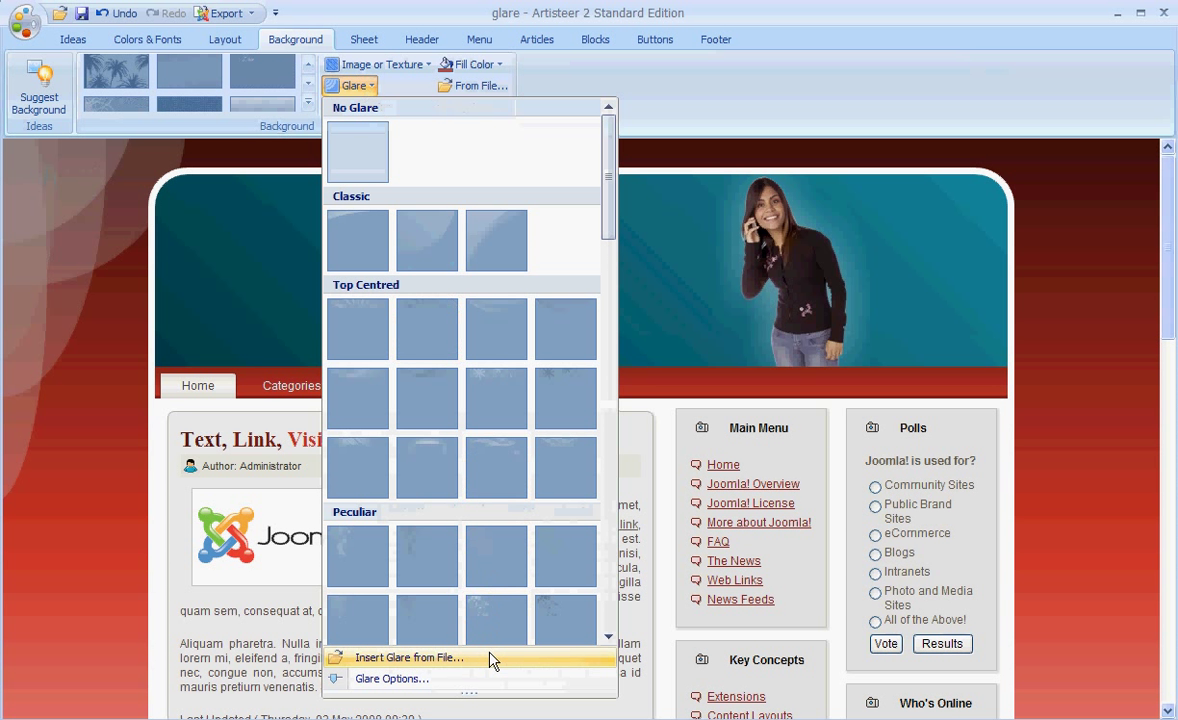
{"action": "left_click", "coordinate": [489, 657]}
{"action": "left_click", "coordinate": [488, 216]}
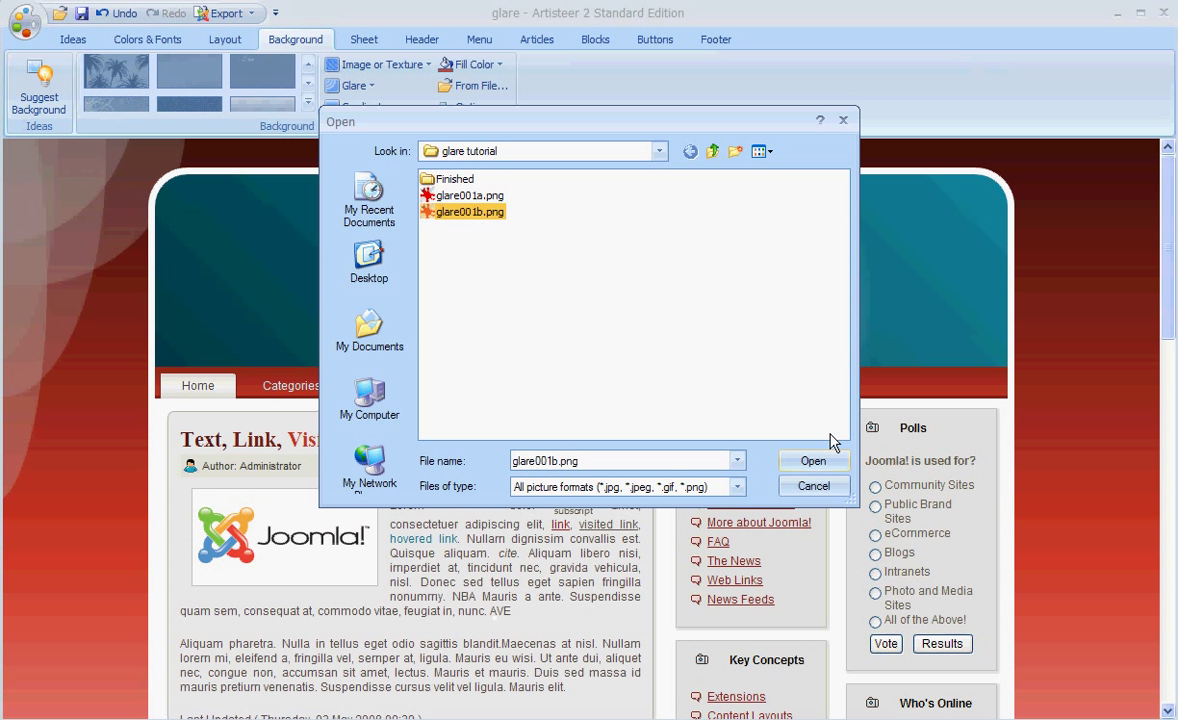
{"action": "left_click", "coordinate": [813, 460]}
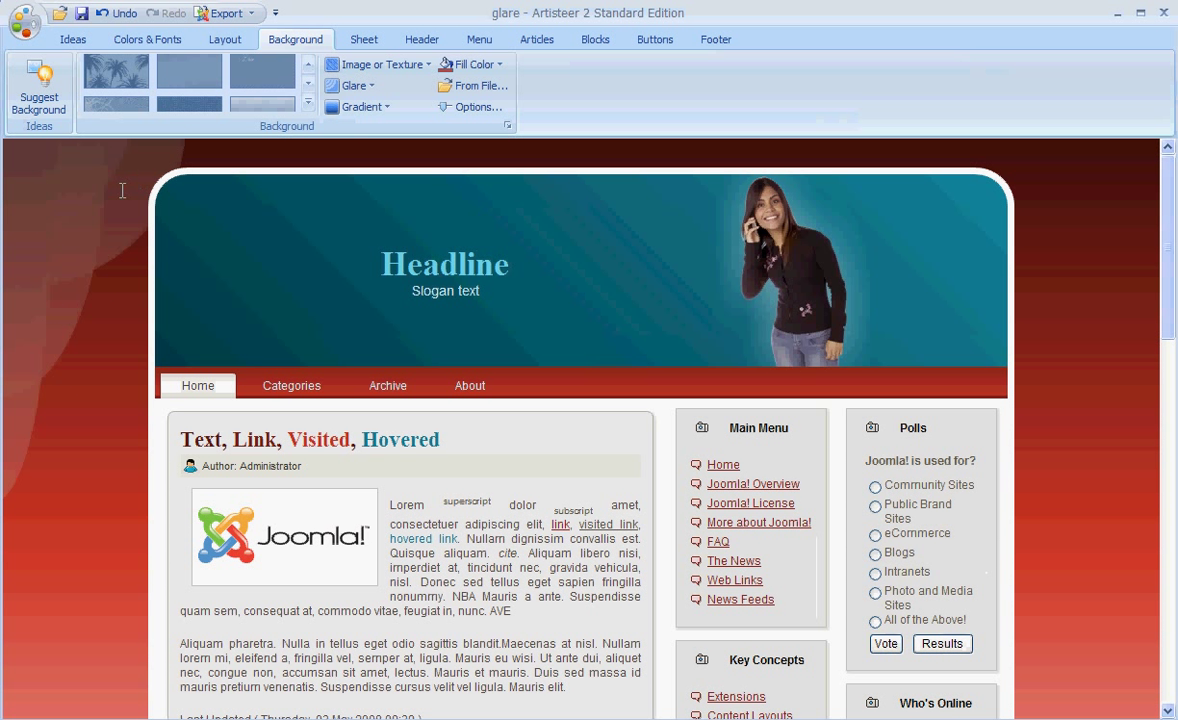
Insert glare001a.png as the header's background-effects glare from file
{"action": "left_click", "coordinate": [421, 40]}
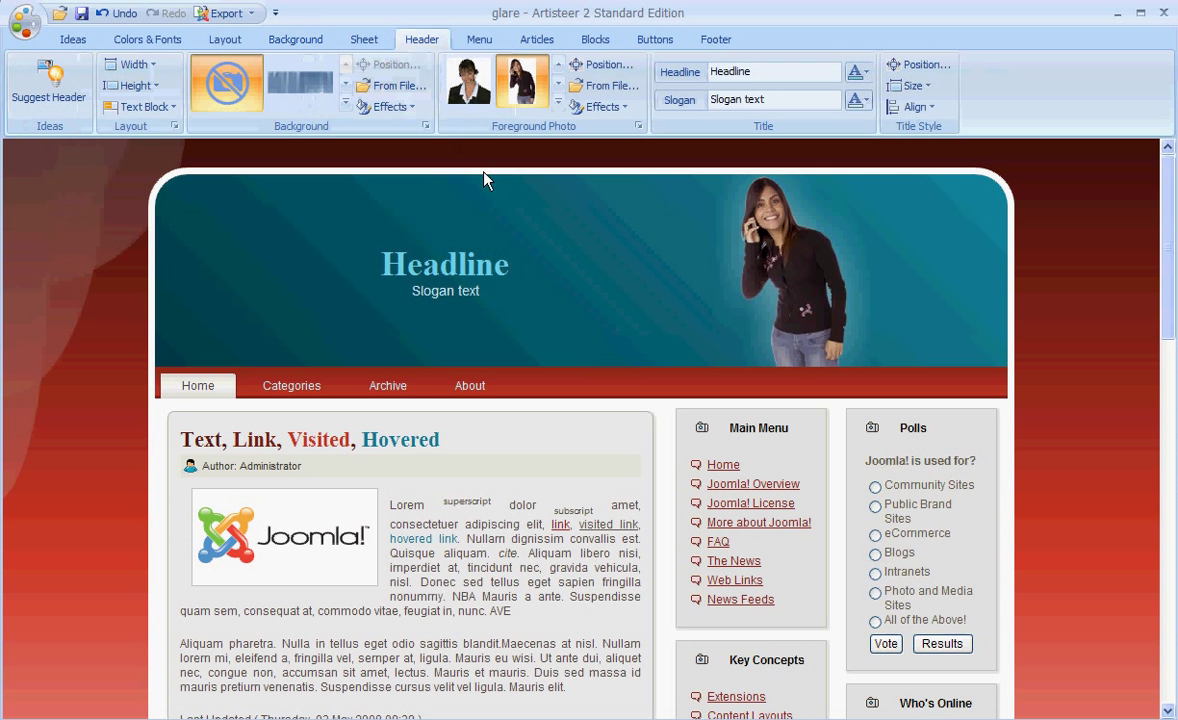
{"action": "left_click", "coordinate": [389, 106]}
{"action": "mouse_move", "coordinate": [418, 174]}
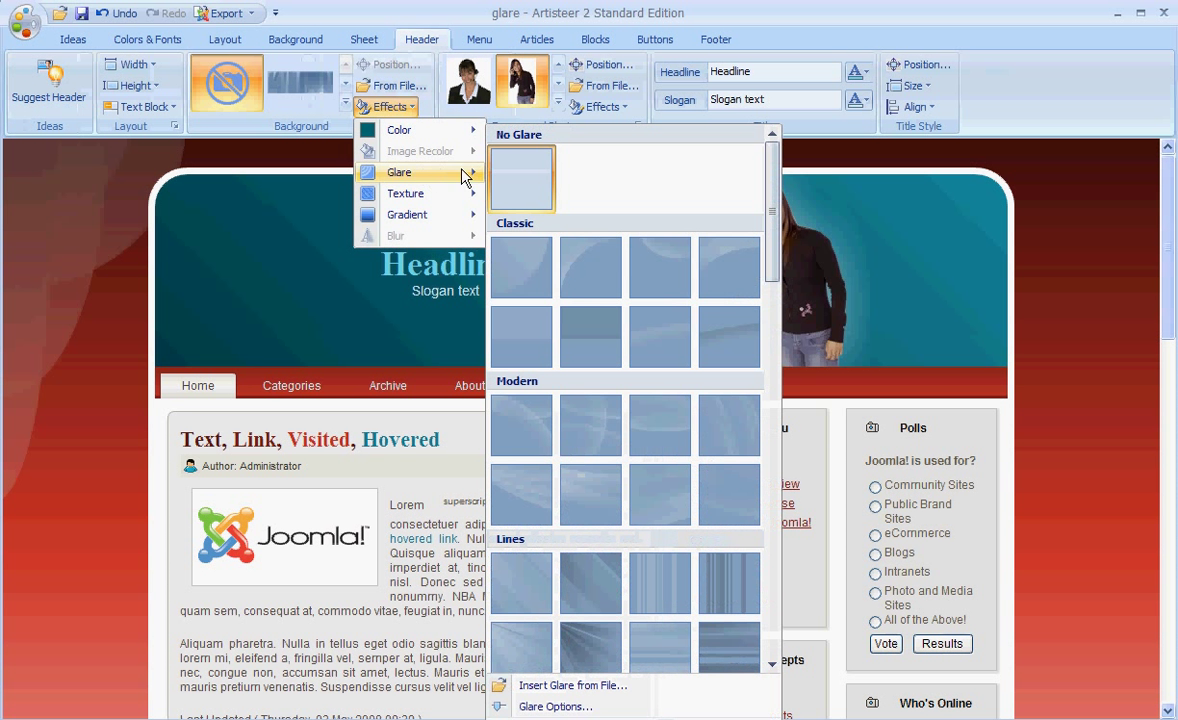
{"action": "left_click", "coordinate": [573, 686]}
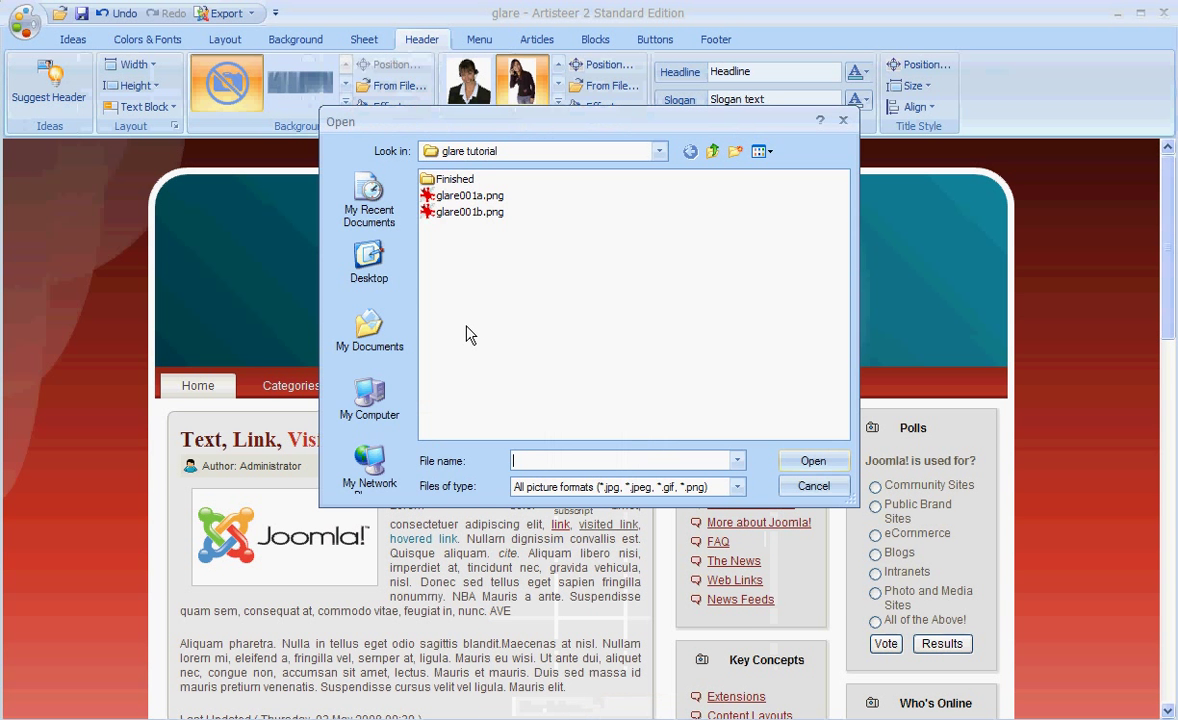
{"action": "left_click", "coordinate": [468, 195]}
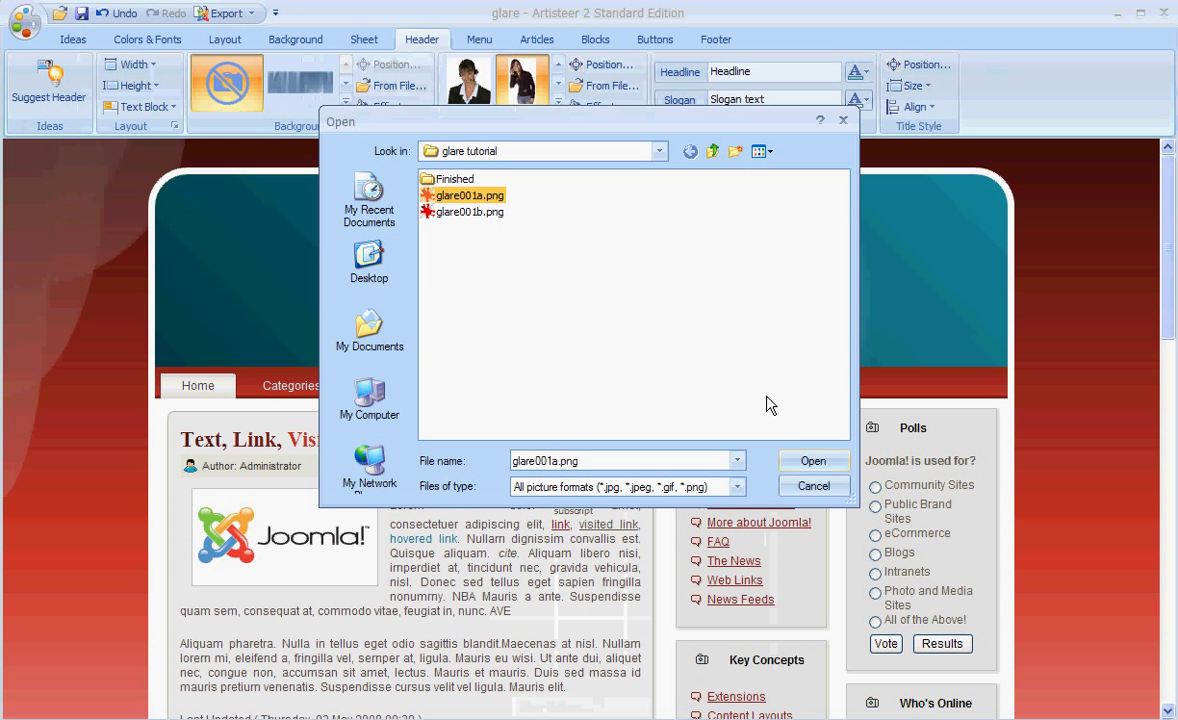
{"action": "left_click", "coordinate": [812, 461]}
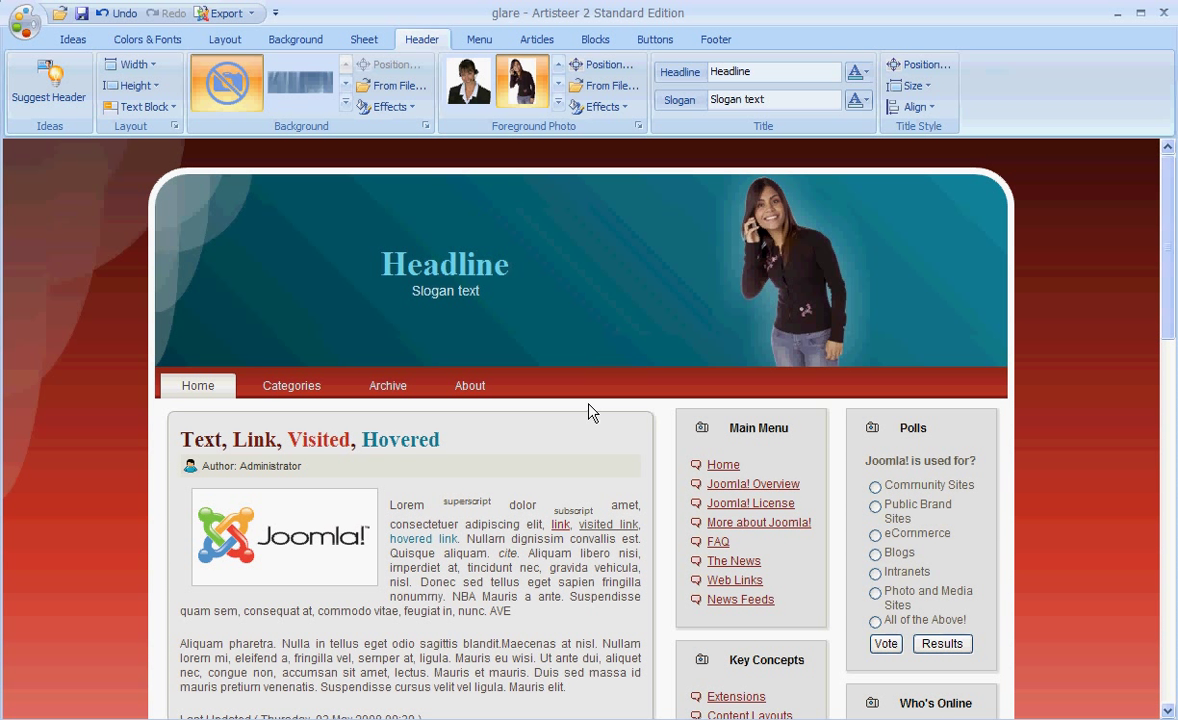
{"action": "mouse_move", "coordinate": [388, 390]}
{"action": "mouse_move", "coordinate": [389, 437]}
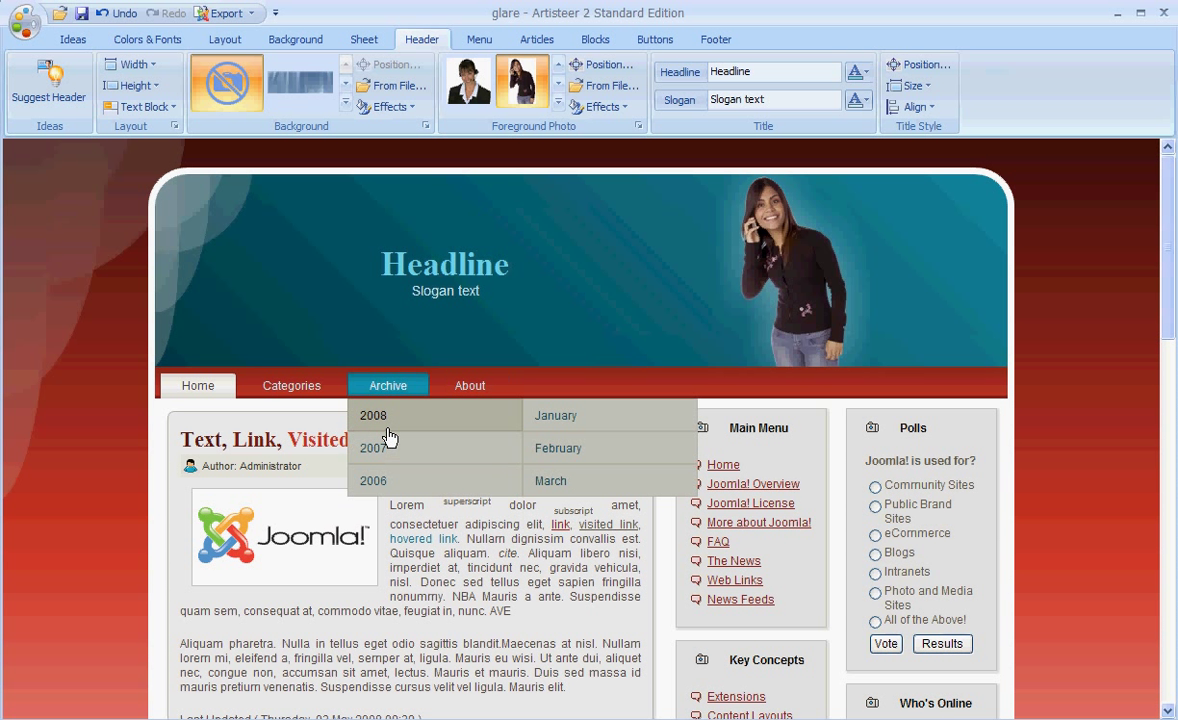